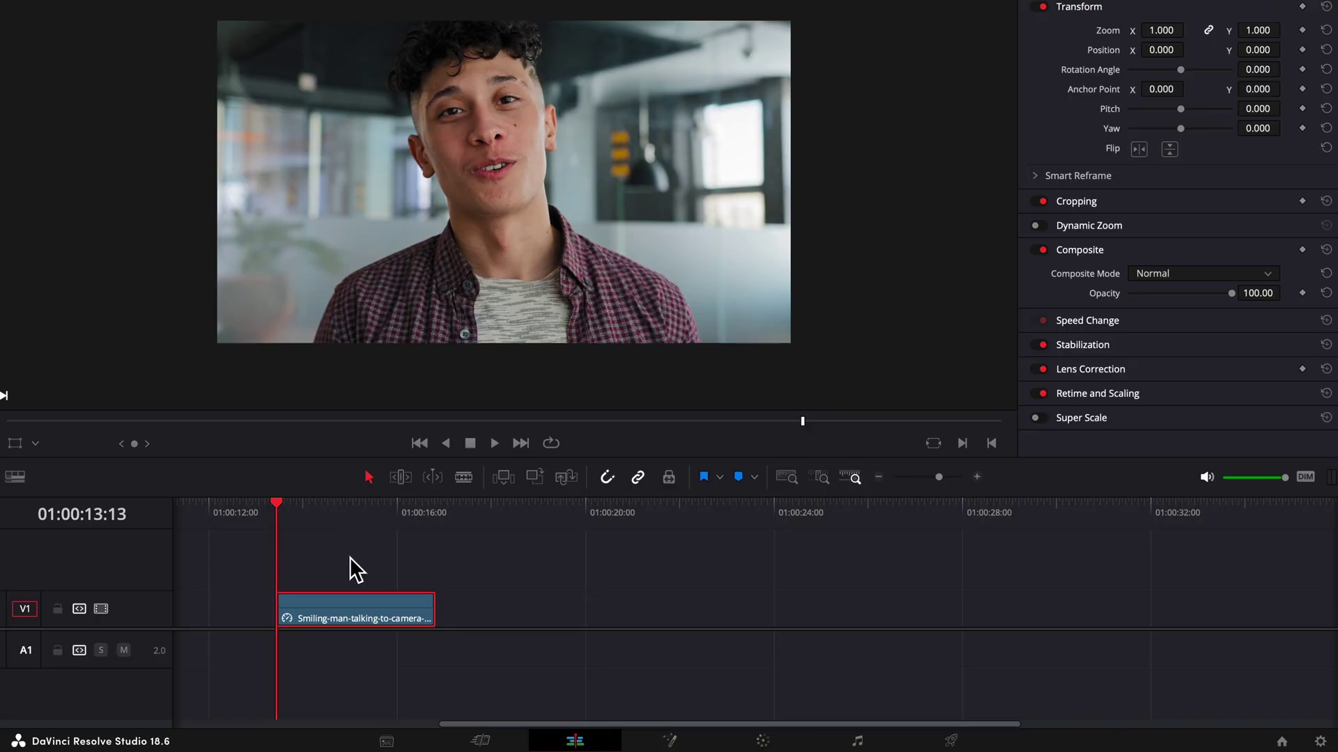
Move the talking man clip to the Color page, where it has a single corrector node
{"action": "left_click", "coordinate": [748, 740]}
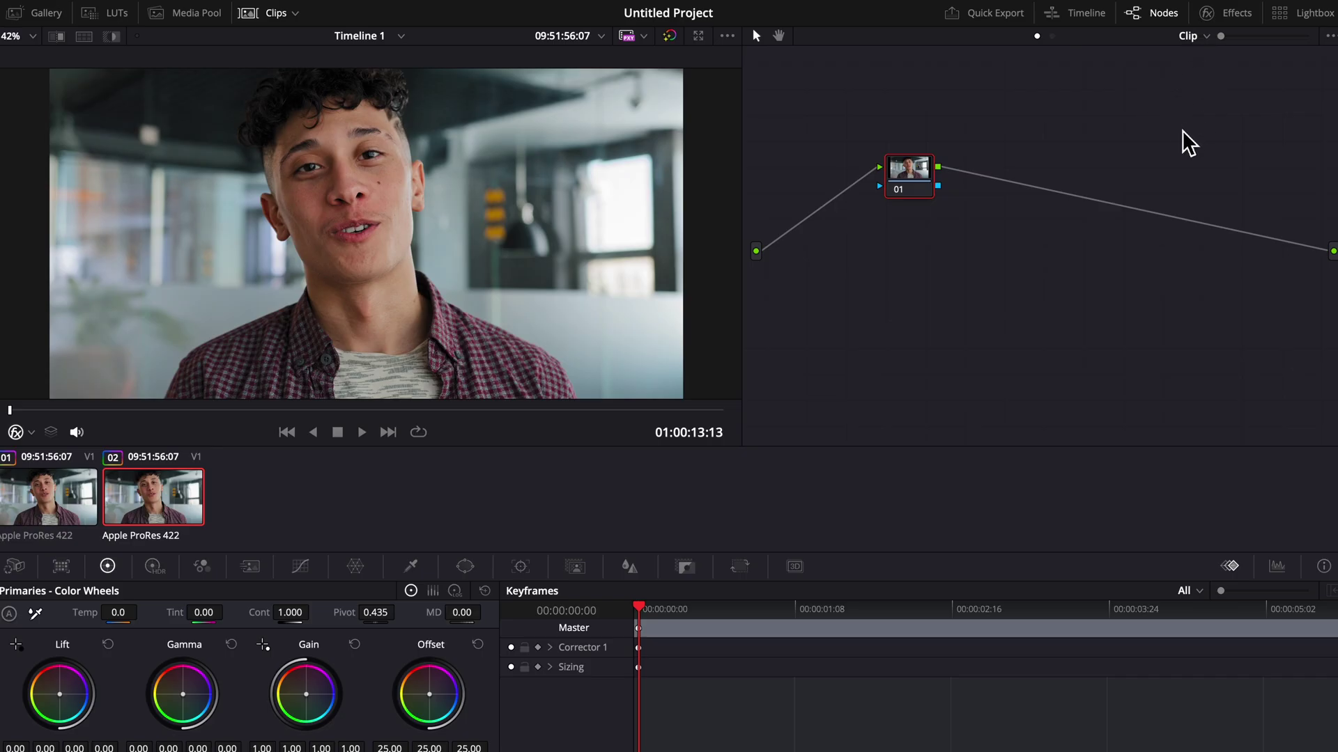
Find Surface Tracker in the Effects library and drop it after node 01
{"action": "left_click", "coordinate": [1229, 13]}
{"action": "left_click", "coordinate": [1150, 66]}
{"action": "type", "text": "tra"}
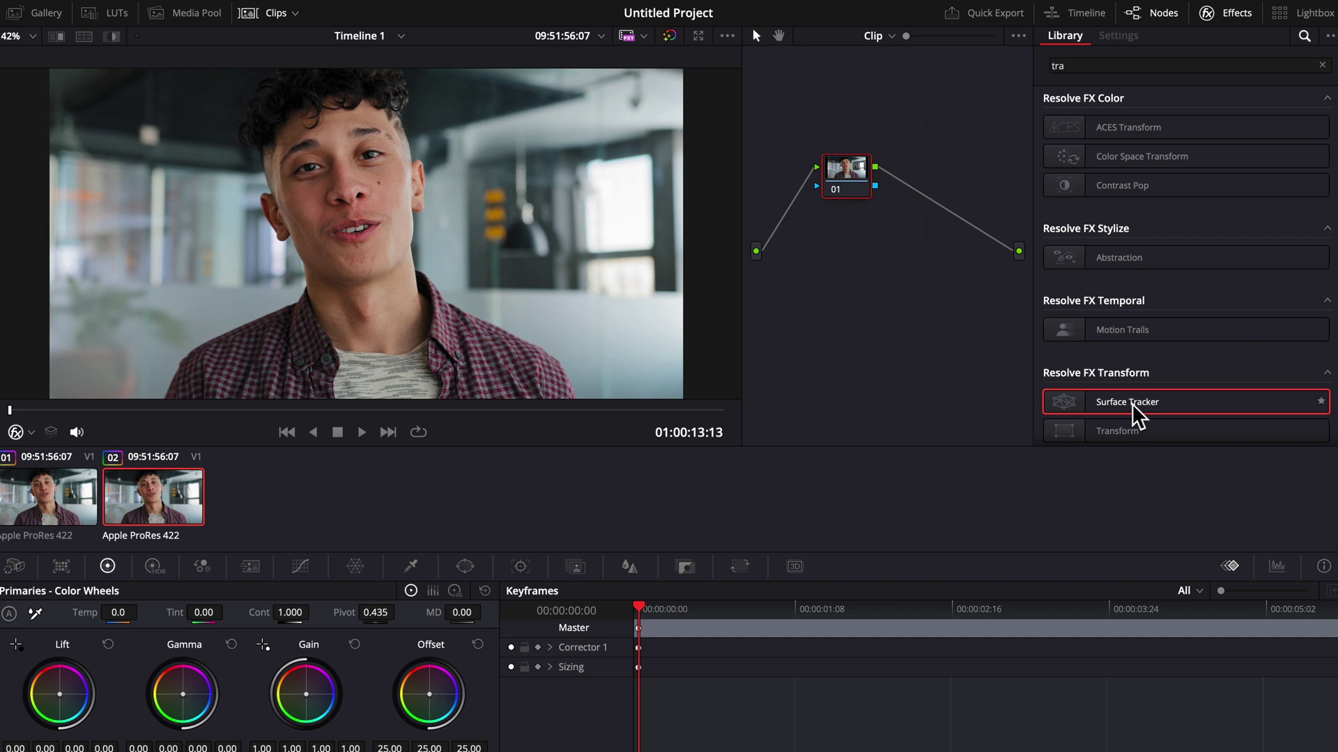
{"action": "mouse_move", "coordinate": [1129, 401]}
{"action": "left_mouse_down"}
{"action": "mouse_move", "coordinate": [890, 301]}
{"action": "mouse_move", "coordinate": [951, 217]}
{"action": "left_mouse_up"}
{"action": "scroll", "coordinate": [298, 193], "scroll_direction": "up", "scroll_amount": 3}
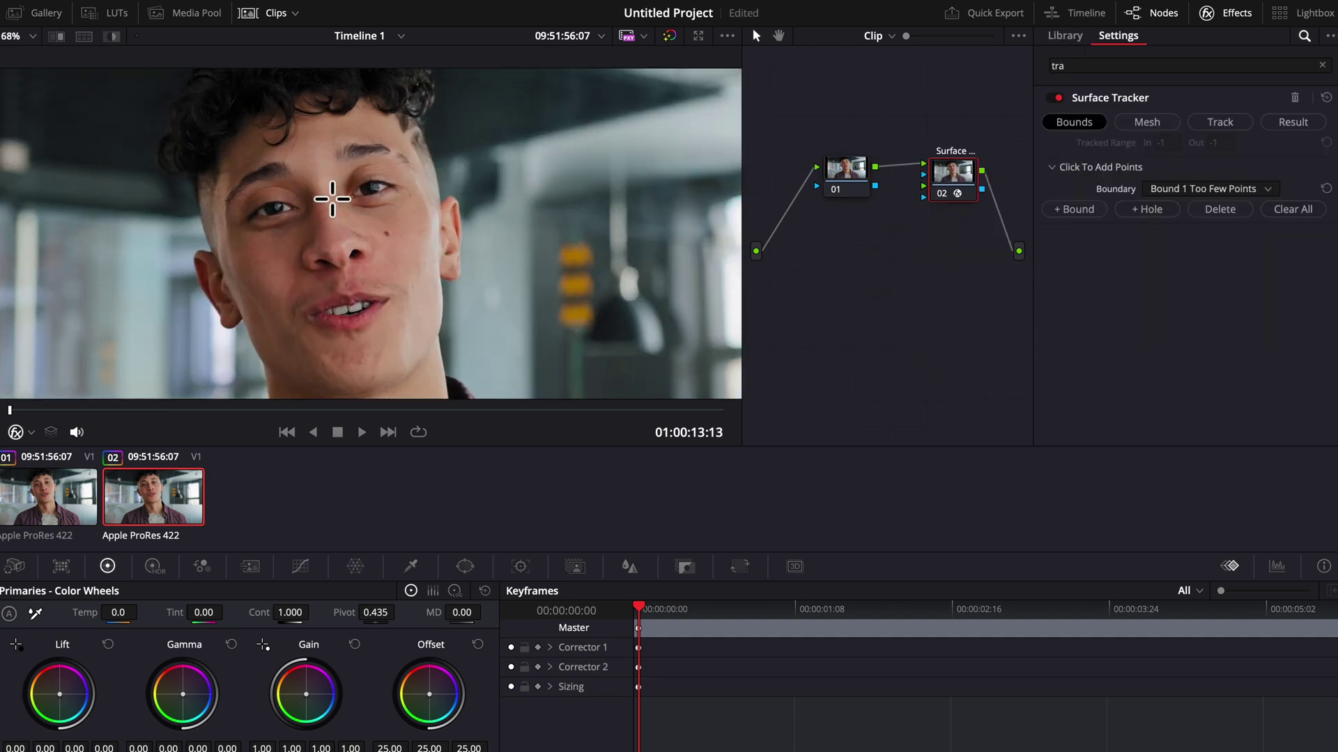
{"action": "scroll", "coordinate": [241, 188], "scroll_direction": "up", "scroll_amount": 2}
Trace boundary points around the man's face edge down to the jaw
{"action": "left_click", "coordinate": [168, 217]}
{"action": "left_click", "coordinate": [176, 247]}
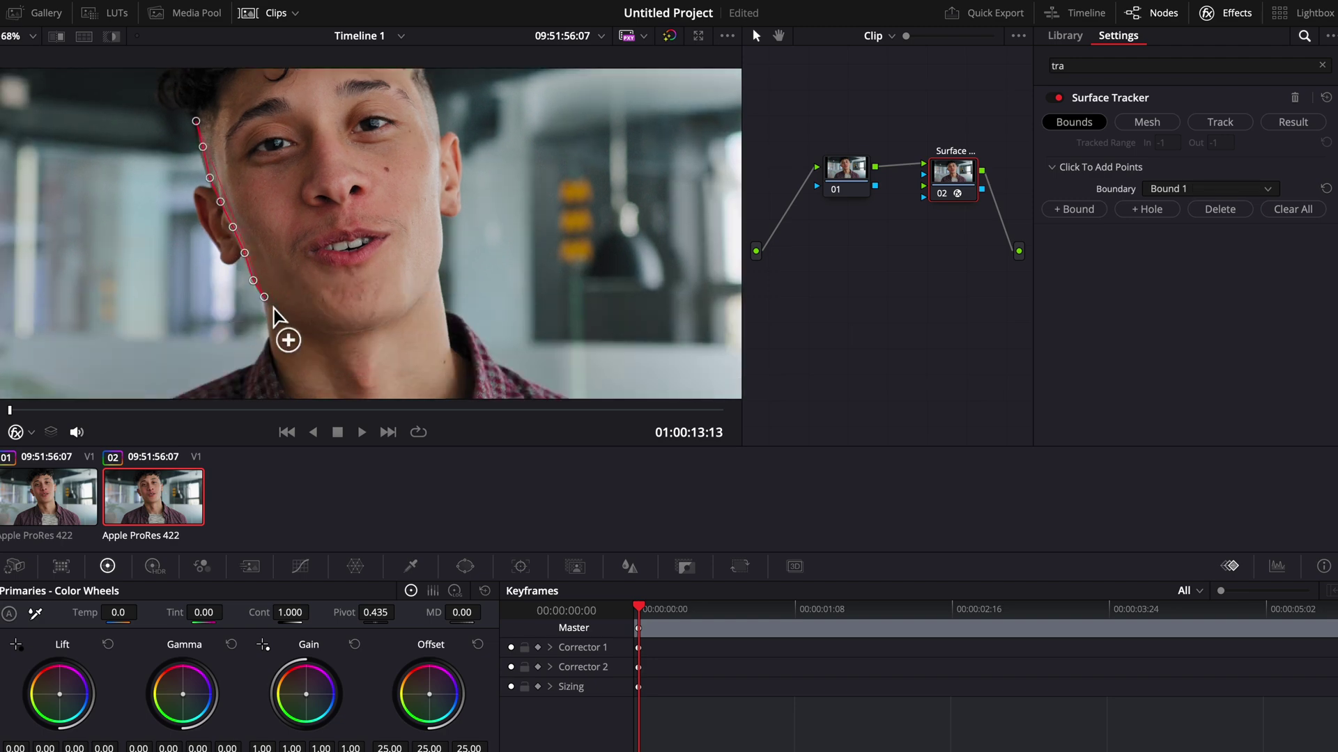
{"action": "scroll", "coordinate": [444, 225], "scroll_direction": "up", "scroll_amount": 3}
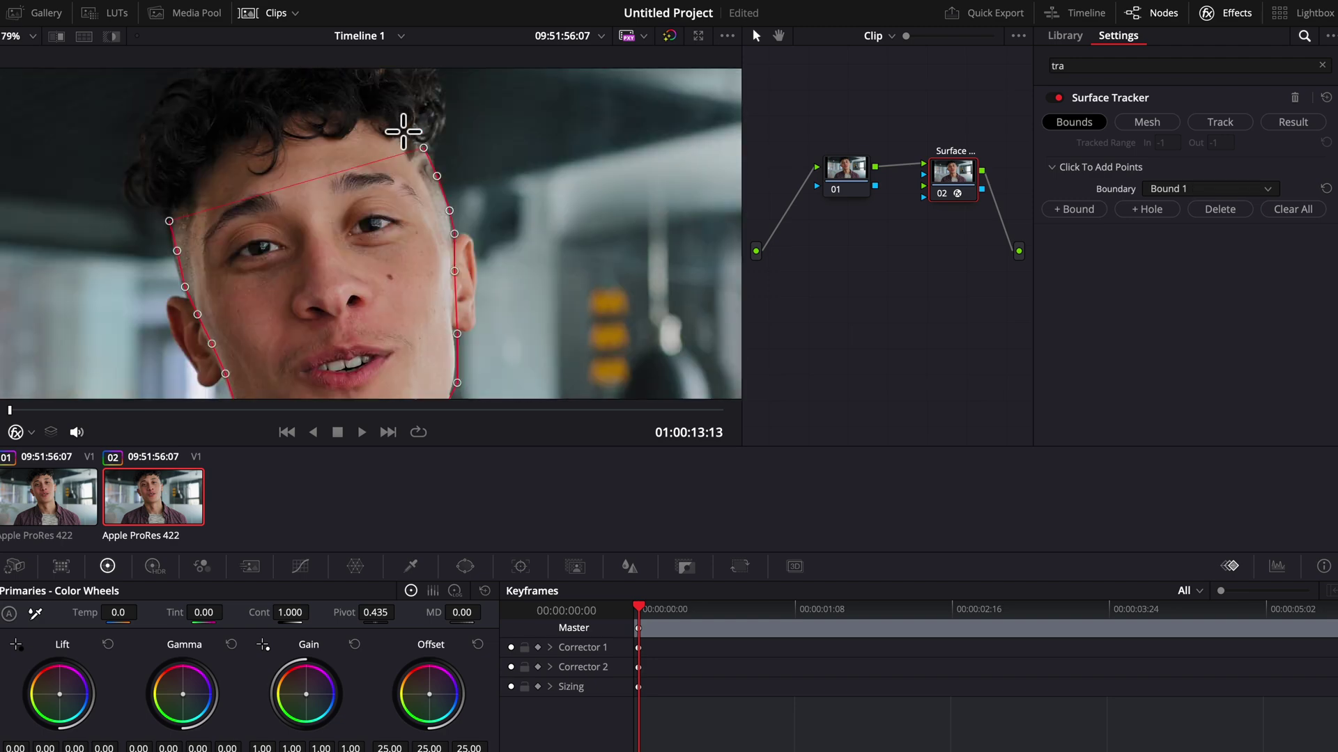
{"action": "scroll", "coordinate": [397, 209], "scroll_direction": "up", "scroll_amount": 2}
{"action": "scroll", "coordinate": [209, 376], "scroll_direction": "down", "scroll_amount": 1}
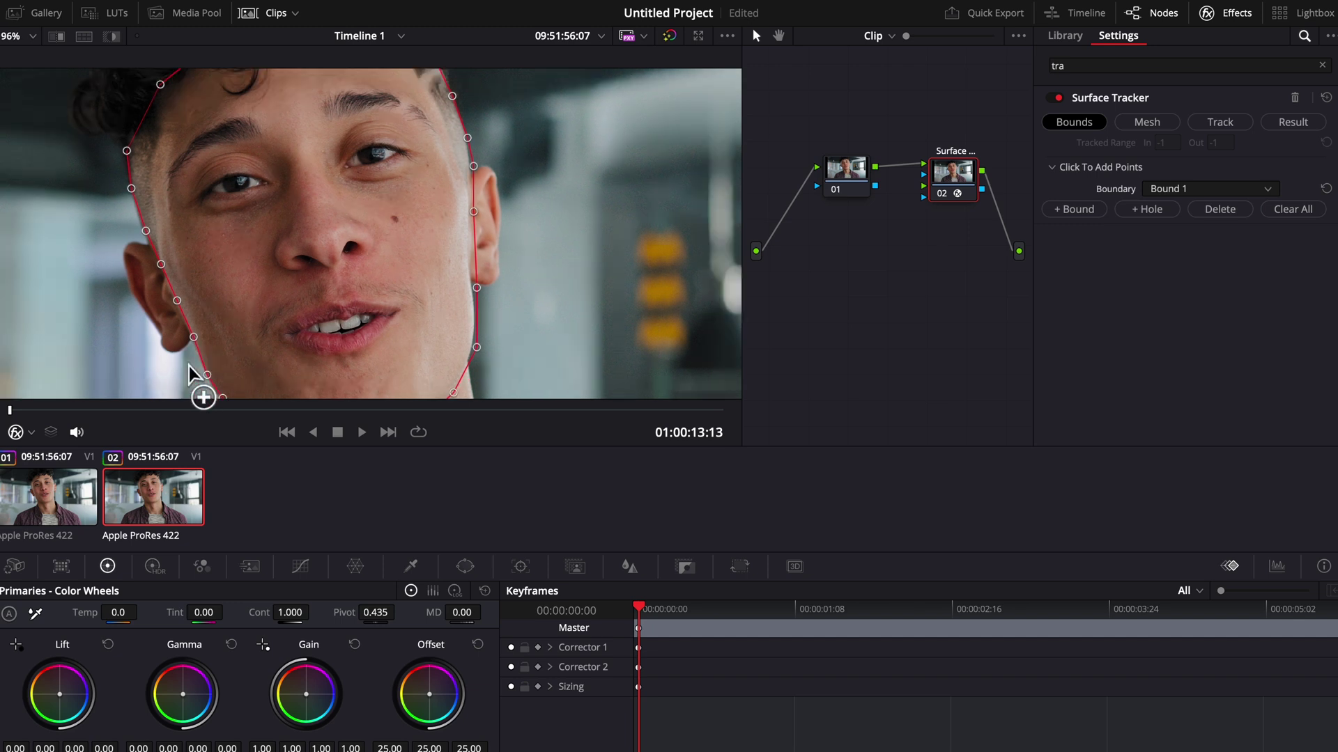
{"action": "middle_click", "coordinate": [225, 387]}
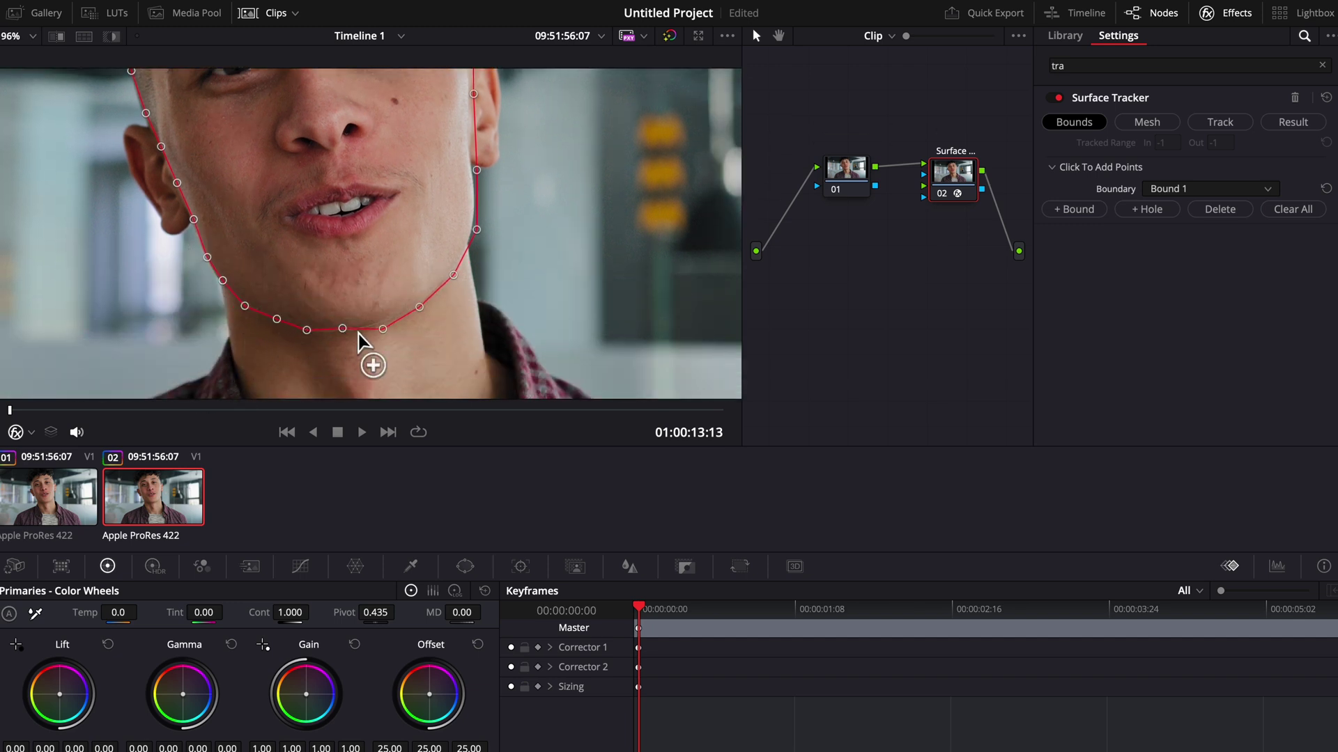
{"action": "scroll", "coordinate": [393, 324], "scroll_direction": "down", "scroll_amount": 4}
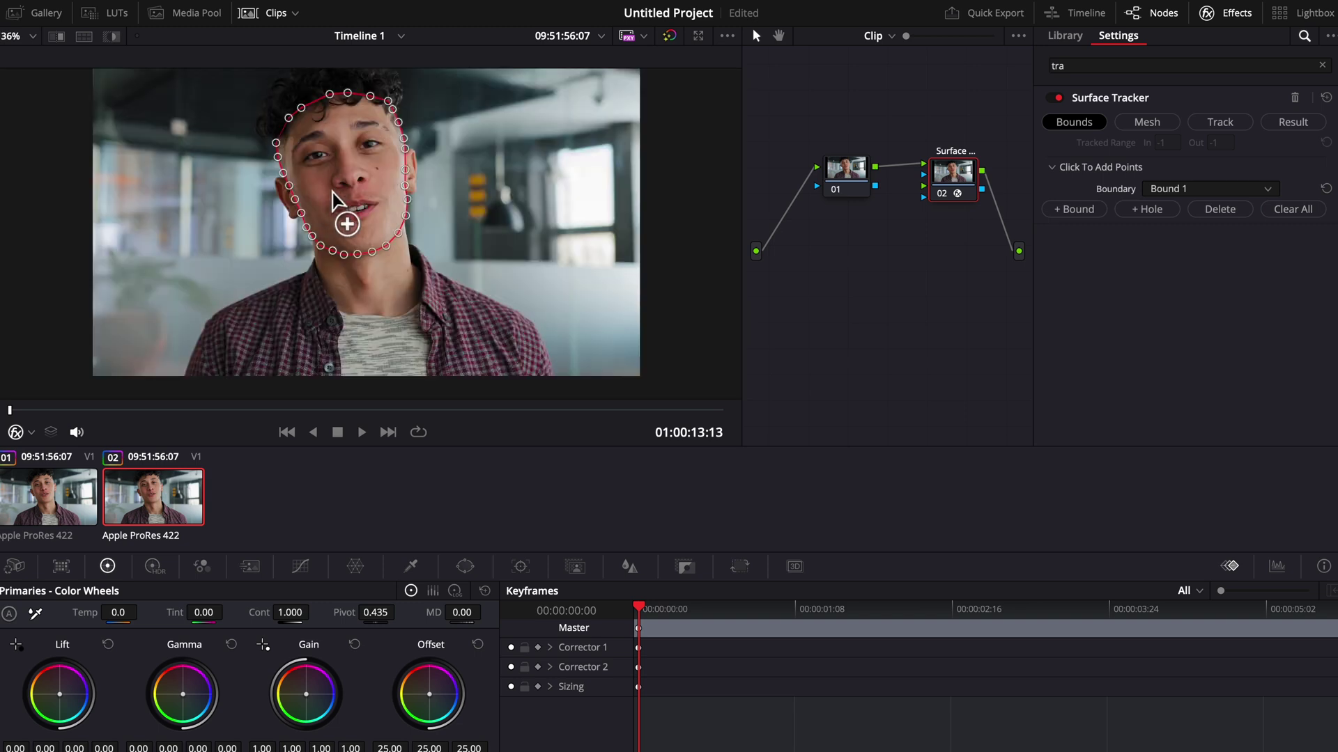
{"action": "left_click", "coordinate": [1148, 122]}
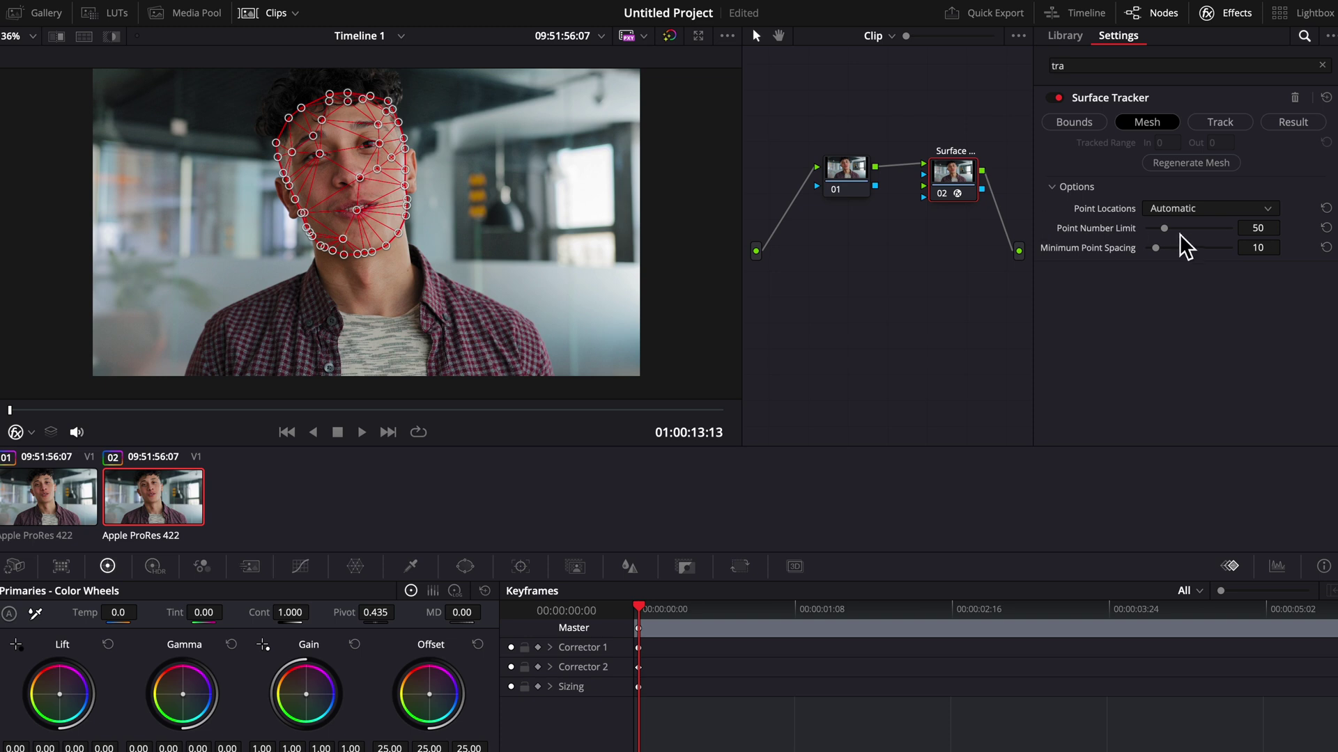
Raise the mesh Point Number Limit to 69 and track it forward through the clip
{"action": "left_click_drag", "start_coordinate": [1164, 228], "coordinate": [1172, 228]}
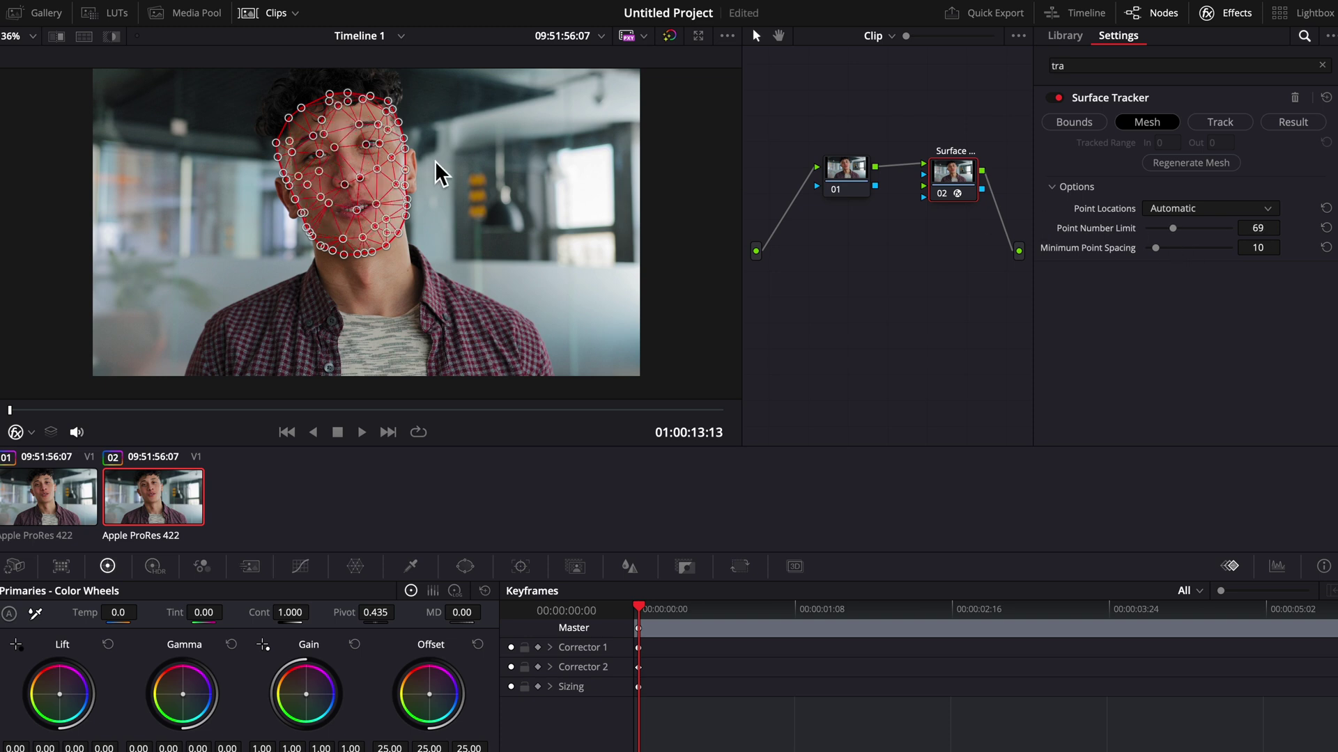
{"action": "left_click", "coordinate": [1219, 123]}
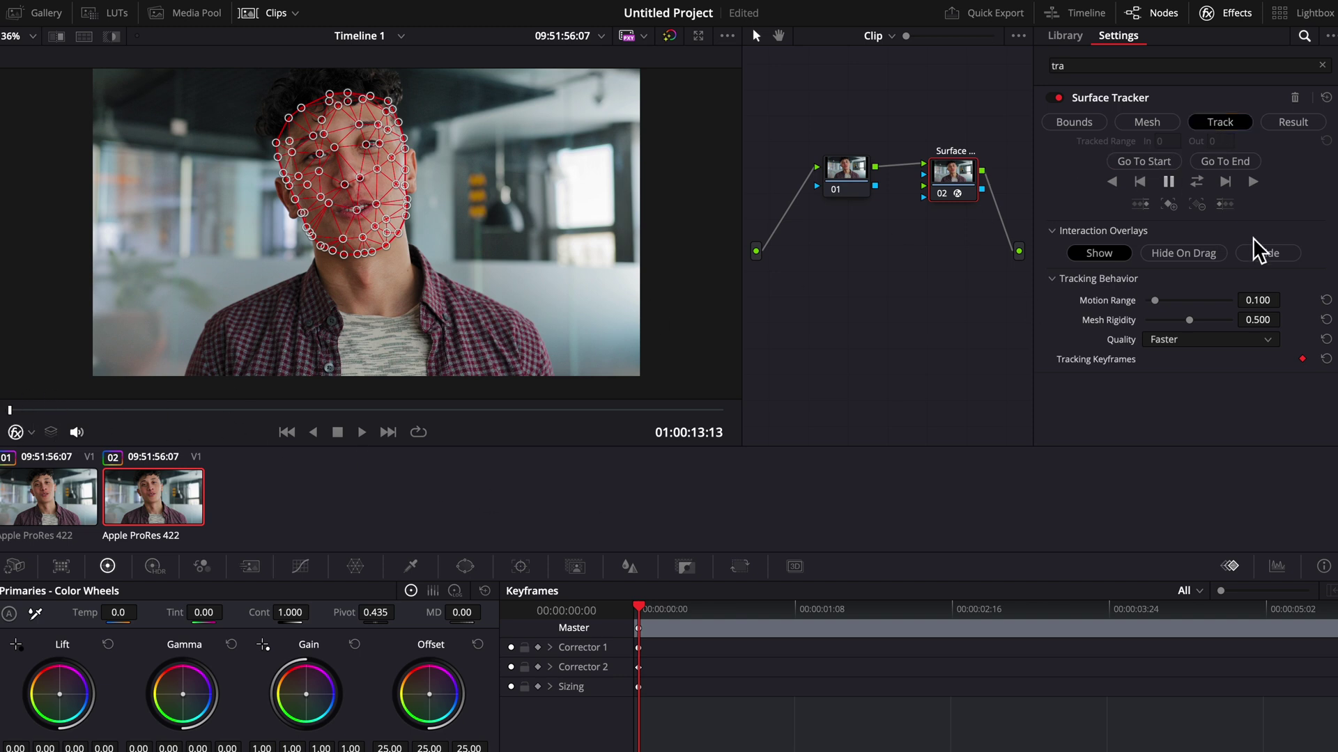
{"action": "left_click", "coordinate": [1254, 185]}
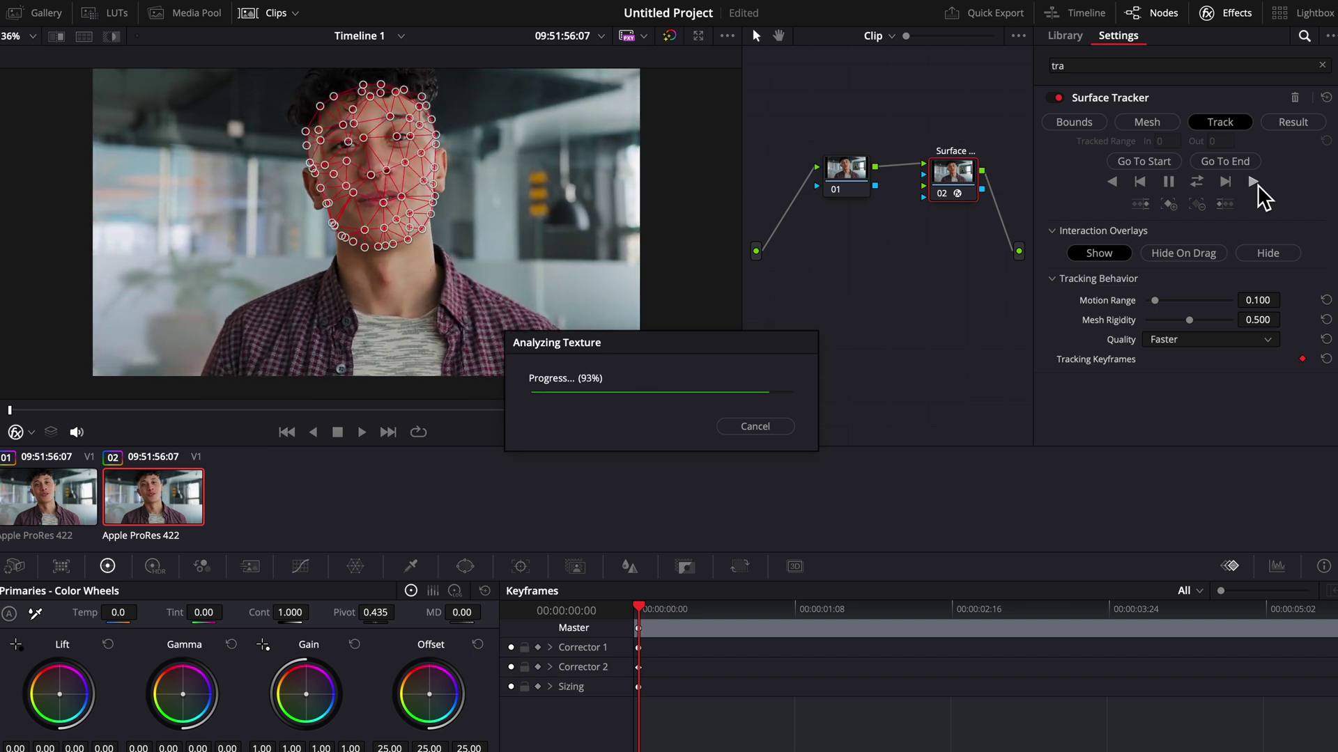
{"action": "left_click", "coordinate": [195, 13]}
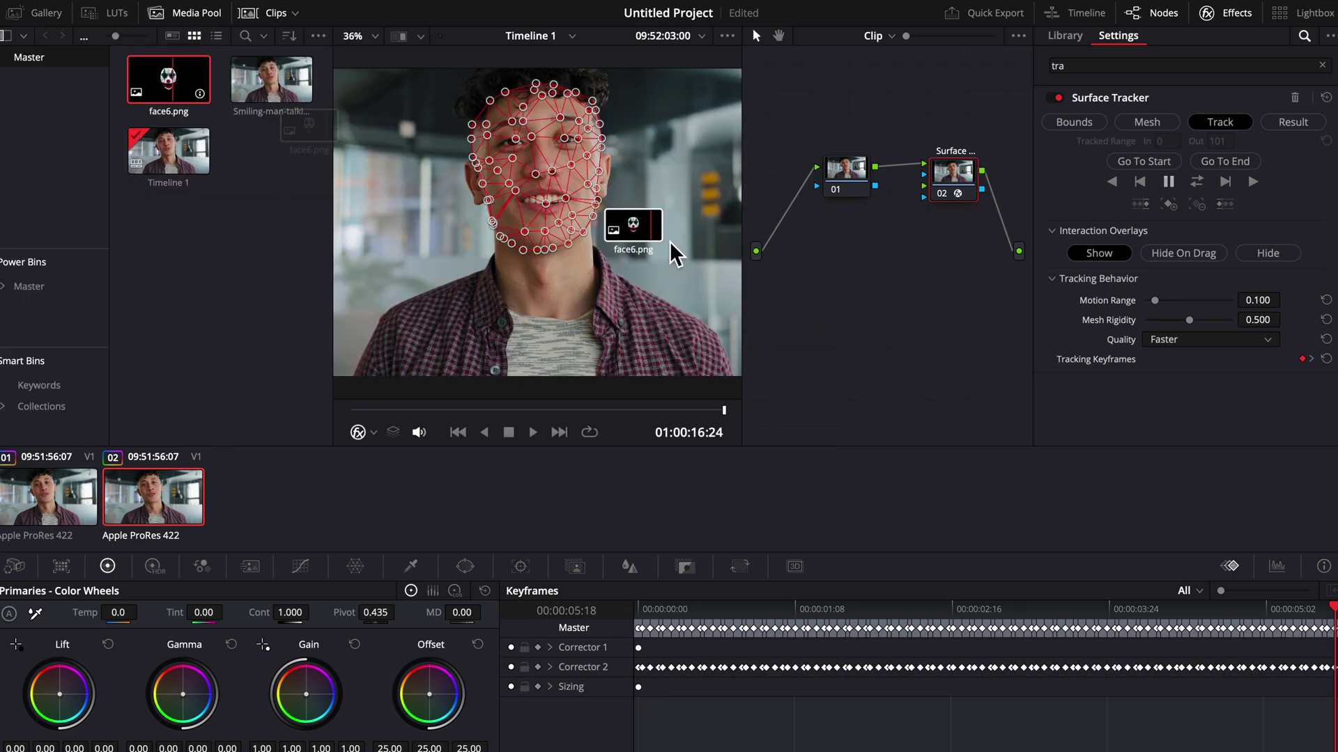
Add face6.png as a node and connect it to the Surface Tracker's second input
{"action": "left_click_drag", "start_coordinate": [168, 79], "coordinate": [898, 262]}
{"action": "left_click", "coordinate": [184, 14]}
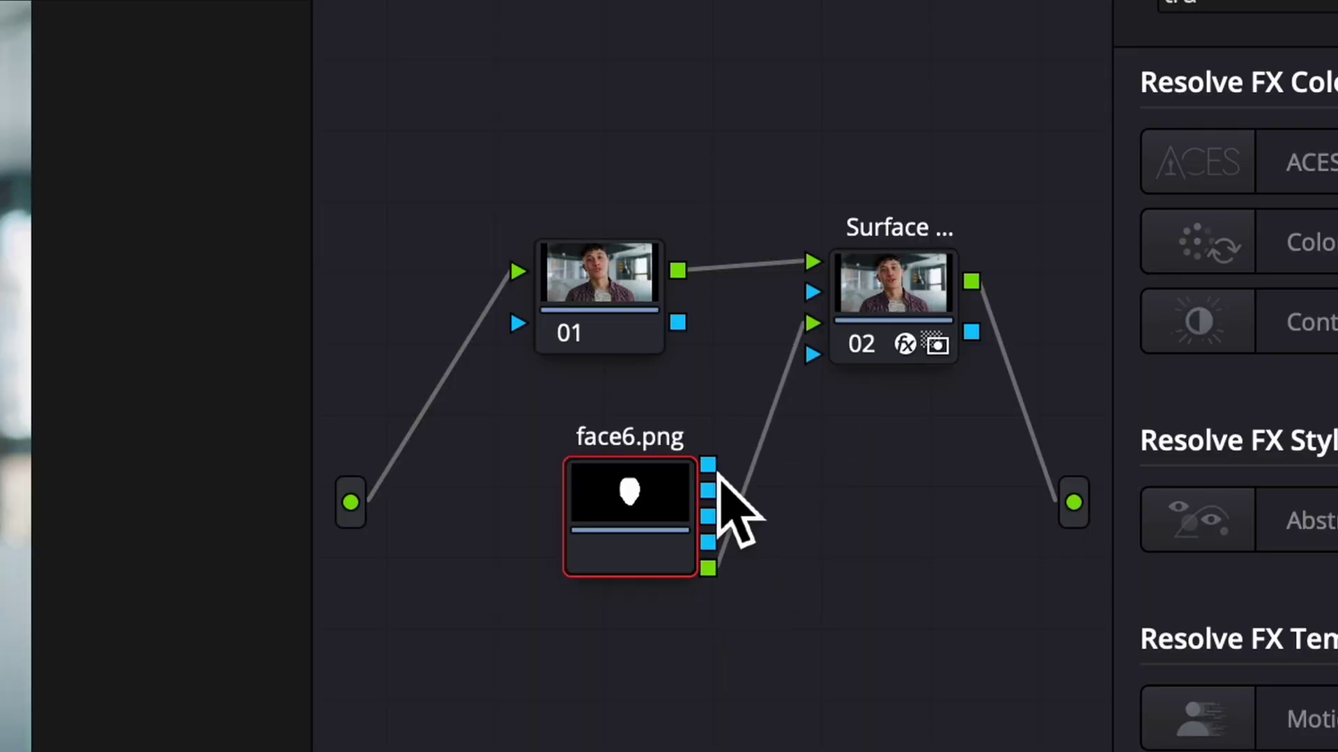
{"action": "left_click_drag", "start_coordinate": [709, 467], "coordinate": [816, 358]}
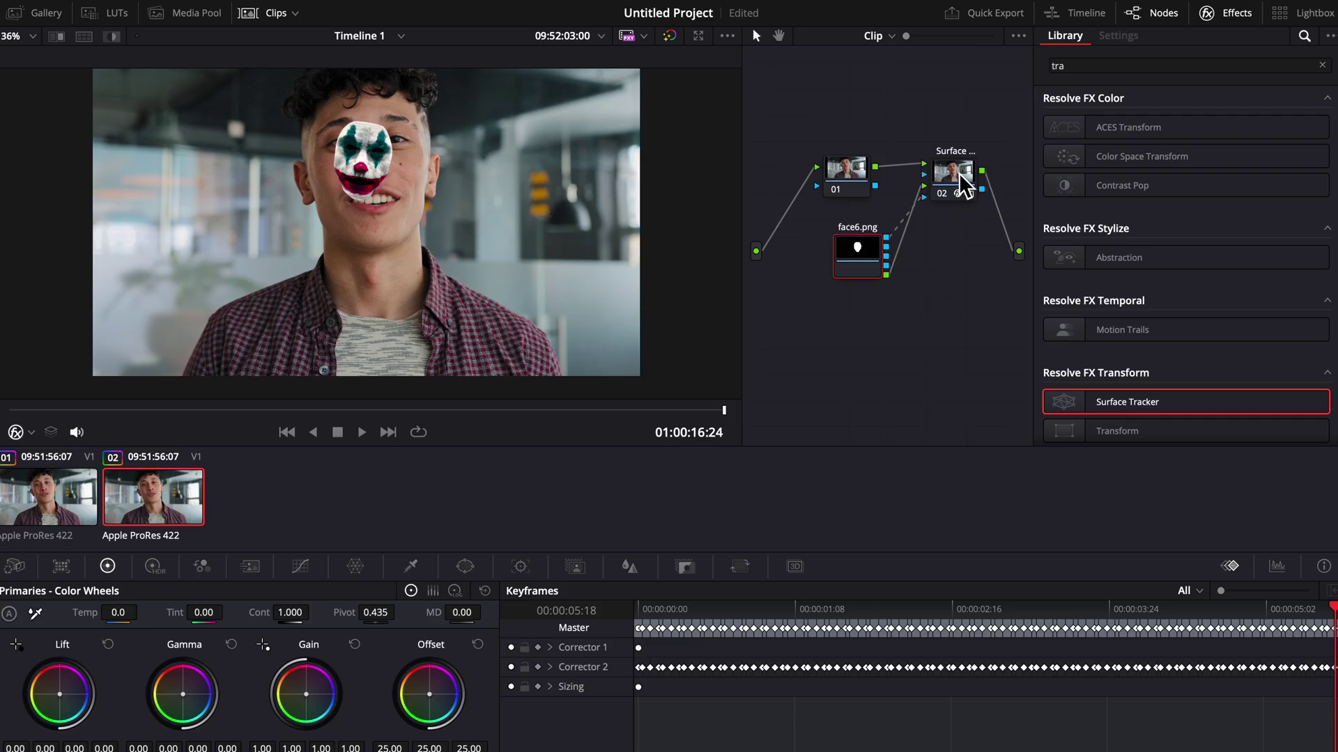
{"action": "left_click", "coordinate": [894, 293]}
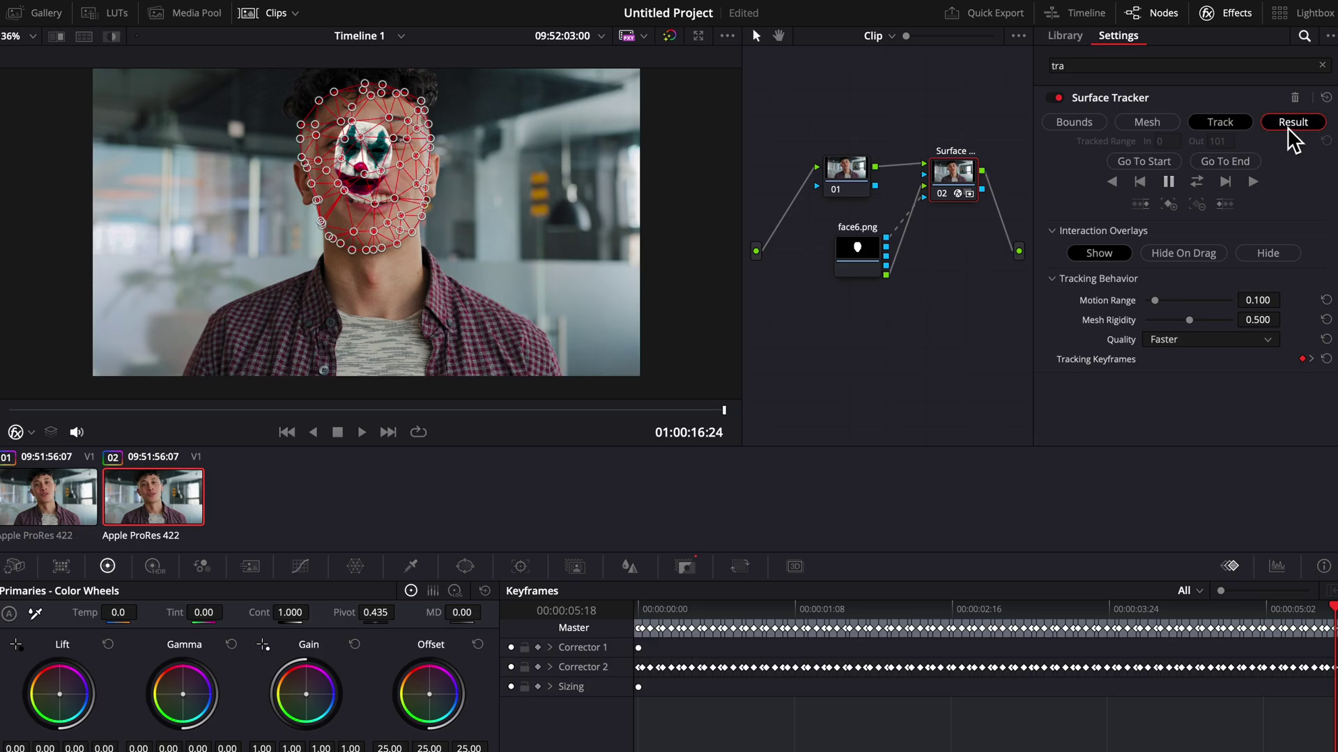
{"action": "left_click", "coordinate": [1293, 122]}
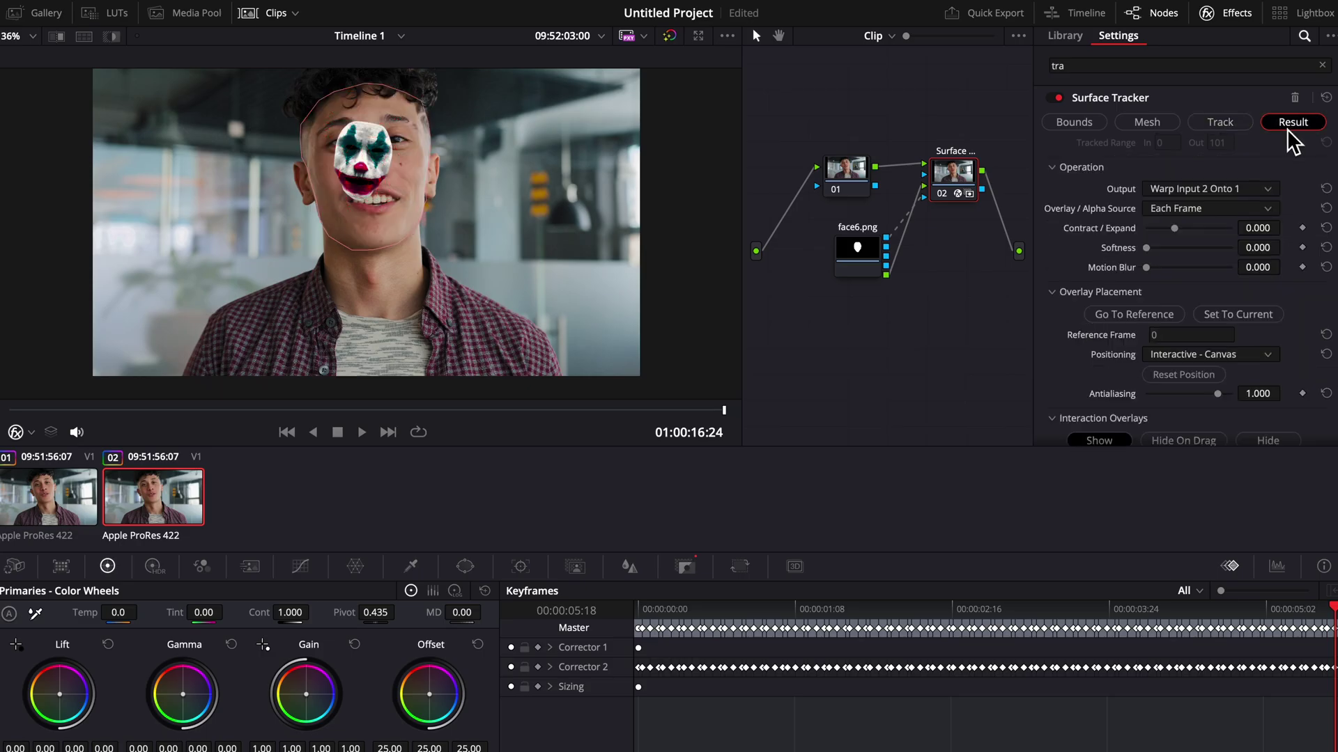
At the reference frame, drag the clown mask's corners outward to cover the whole face
{"action": "left_click", "coordinate": [1134, 314]}
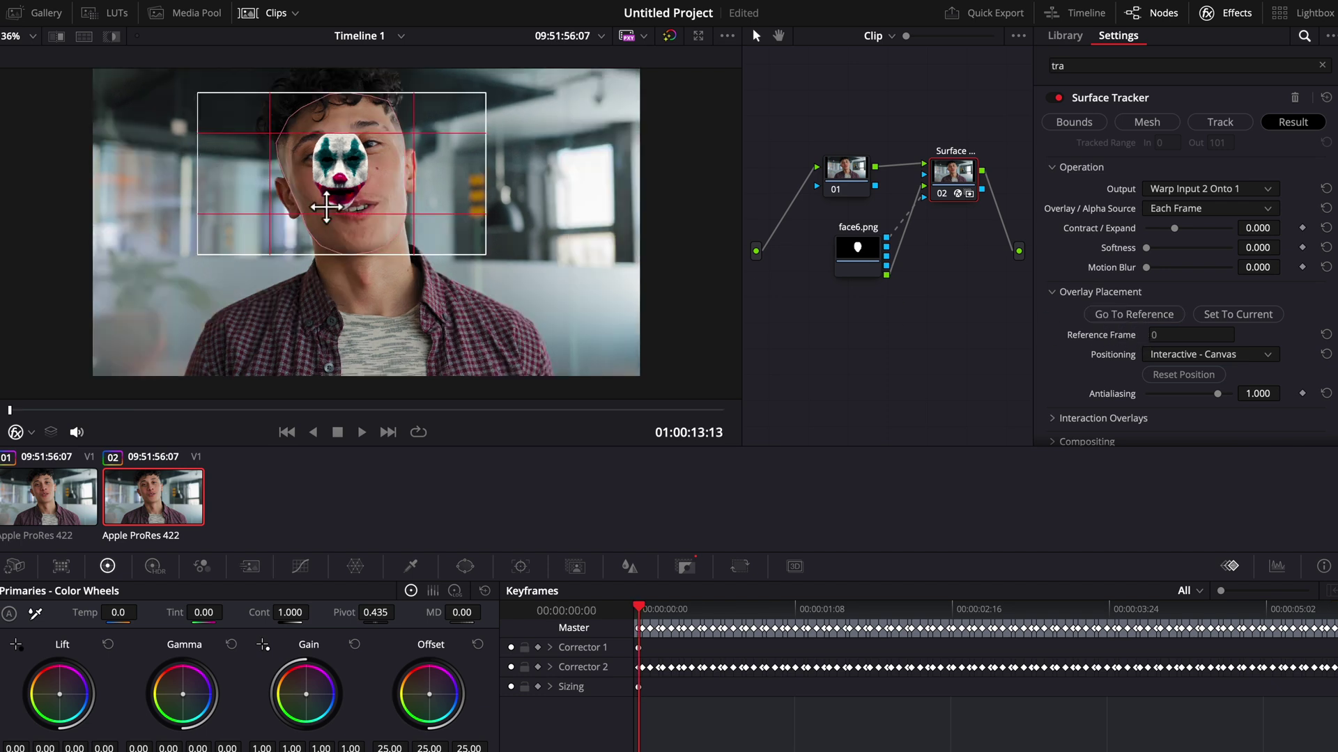
{"action": "left_click_drag", "start_coordinate": [486, 259], "coordinate": [565, 280]}
{"action": "left_click_drag", "start_coordinate": [198, 256], "coordinate": [152, 330]}
{"action": "mouse_move", "coordinate": [209, 94]}
{"action": "left_mouse_down"}
{"action": "mouse_move", "coordinate": [89, 53]}
{"action": "mouse_move", "coordinate": [68, 73]}
{"action": "left_mouse_up"}
{"action": "left_click_drag", "start_coordinate": [486, 92], "coordinate": [617, 74]}
{"action": "left_click_drag", "start_coordinate": [565, 280], "coordinate": [625, 322]}
{"action": "mouse_move", "coordinate": [152, 329]}
{"action": "left_mouse_down"}
{"action": "mouse_move", "coordinate": [181, 338]}
{"action": "mouse_move", "coordinate": [107, 366]}
{"action": "left_mouse_up"}
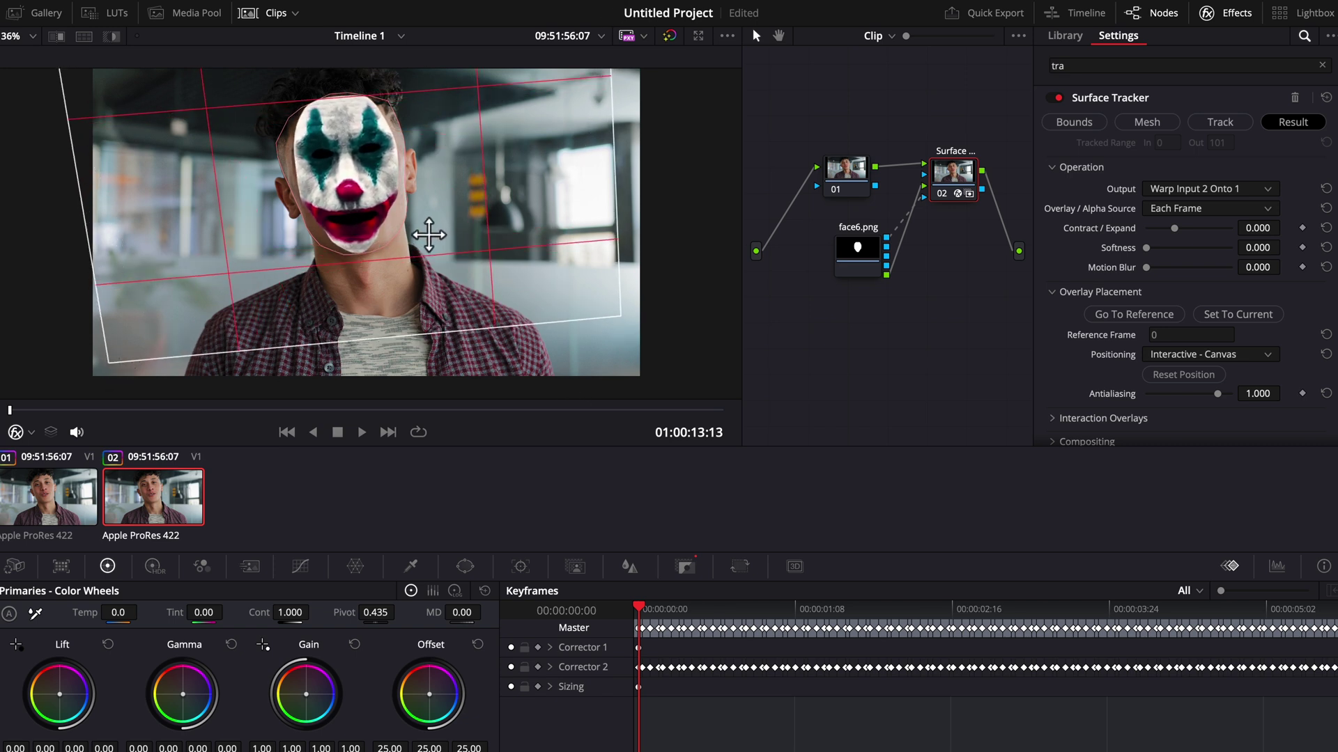
{"action": "scroll", "coordinate": [1204, 364], "scroll_direction": "down", "scroll_amount": 1}
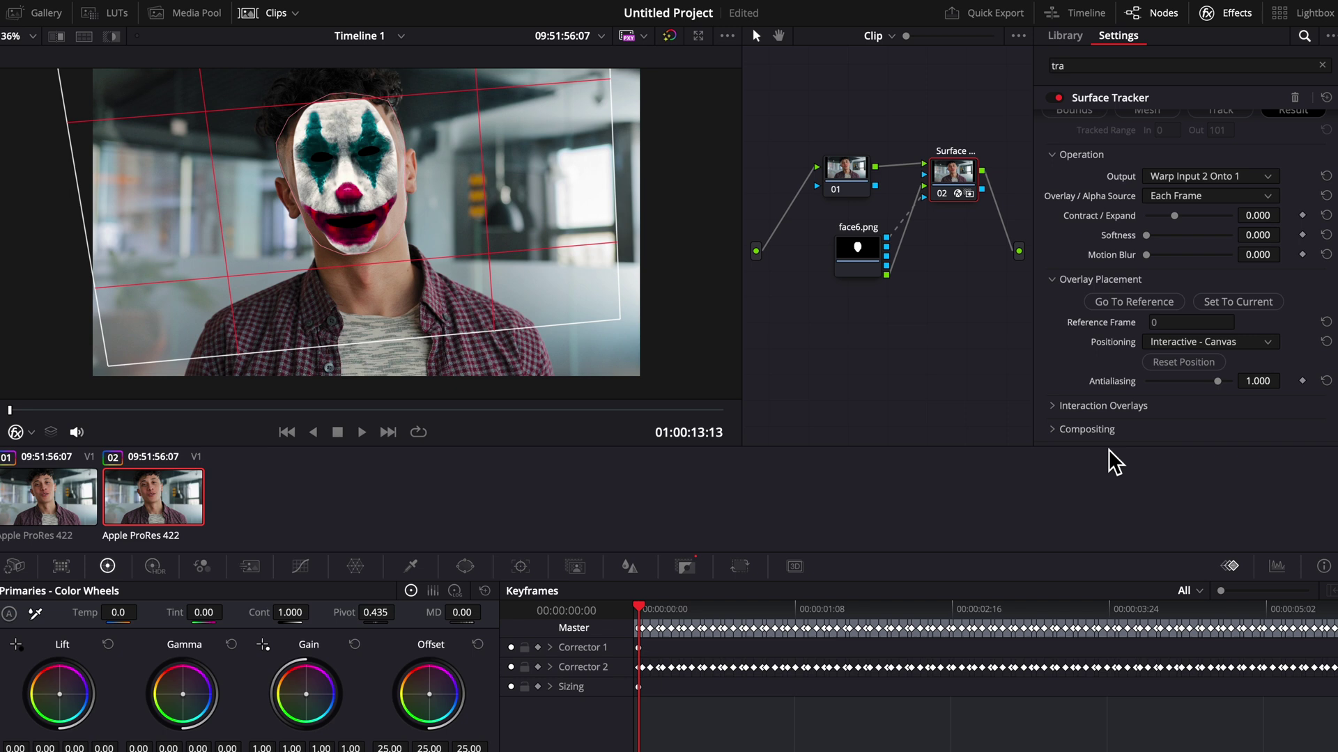
{"action": "scroll", "coordinate": [1138, 448], "scroll_direction": "down", "scroll_amount": 1}
Set the Surface Tracker's Composite Type to Softlight
{"action": "left_click", "coordinate": [1176, 411]}
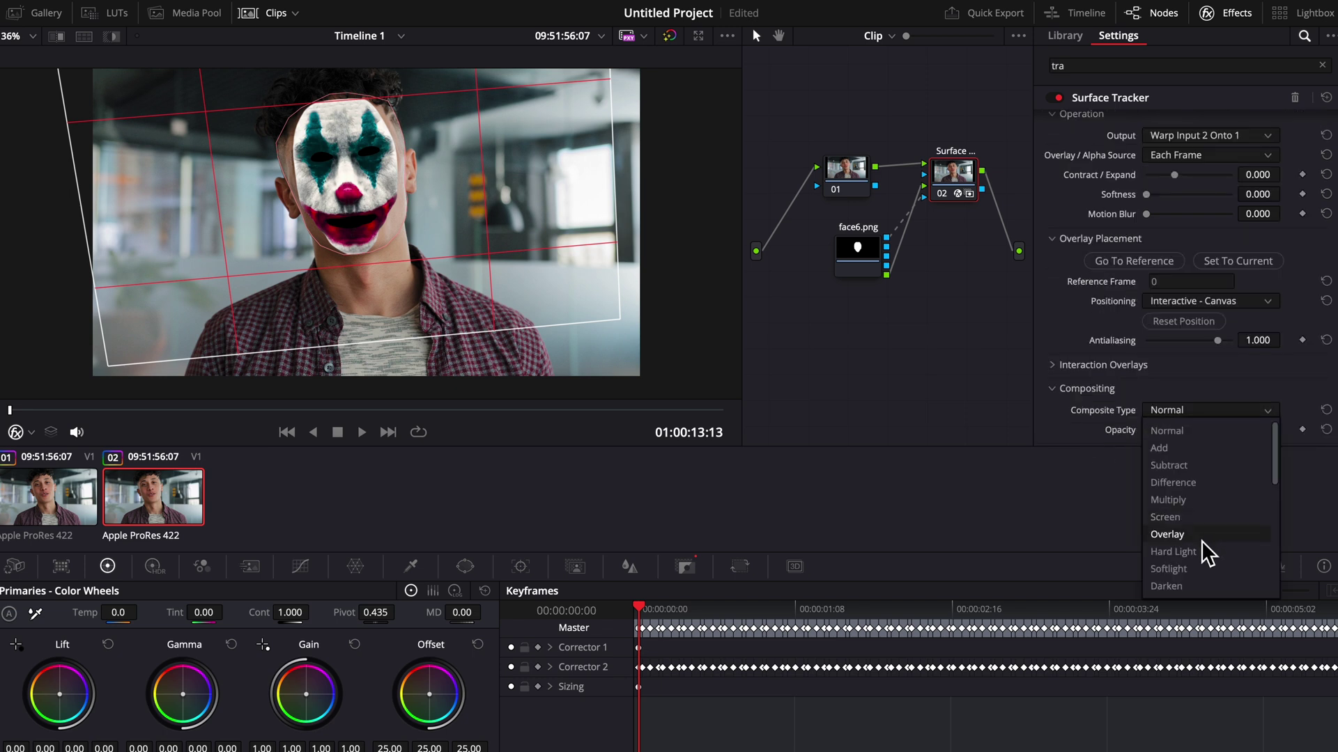
{"action": "left_click", "coordinate": [1199, 571]}
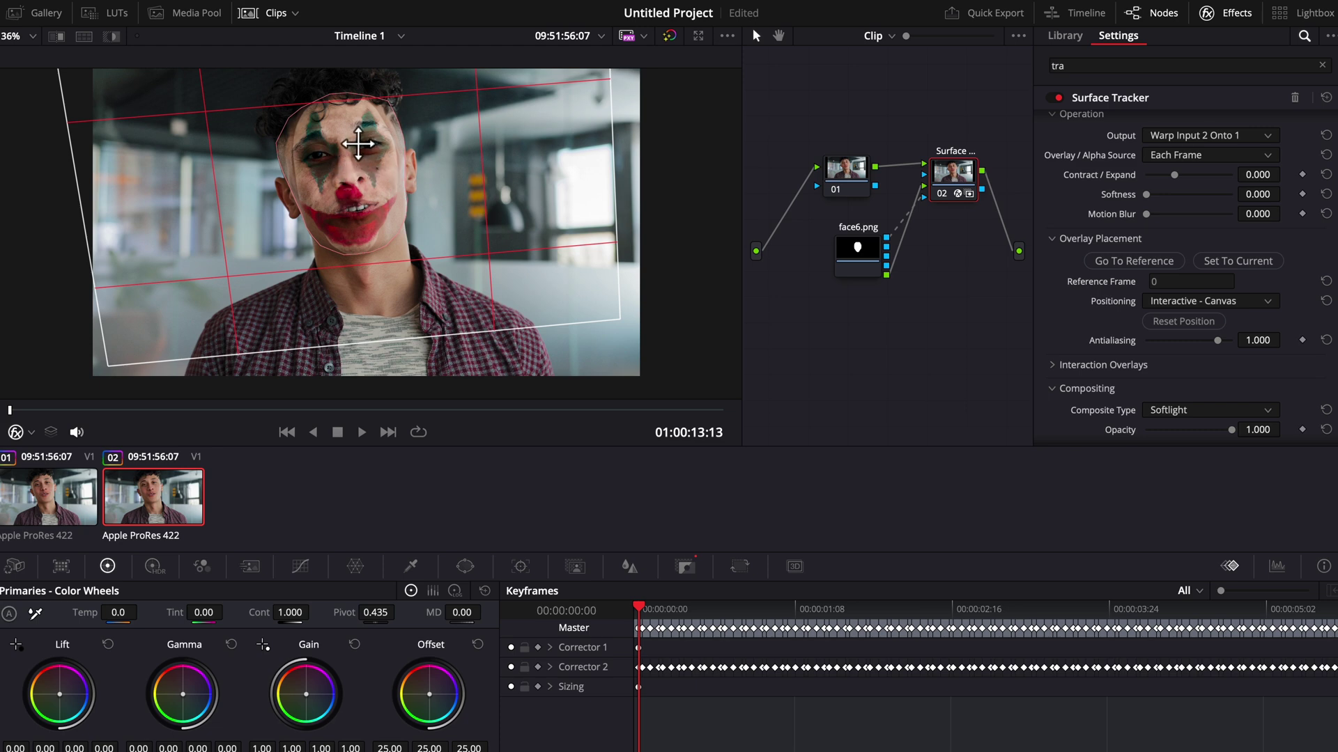
{"action": "scroll", "coordinate": [374, 157], "scroll_direction": "up", "scroll_amount": 2}
{"action": "scroll", "coordinate": [373, 157], "scroll_direction": "up", "scroll_amount": 2}
{"action": "scroll", "coordinate": [386, 156], "scroll_direction": "up", "scroll_amount": 2}
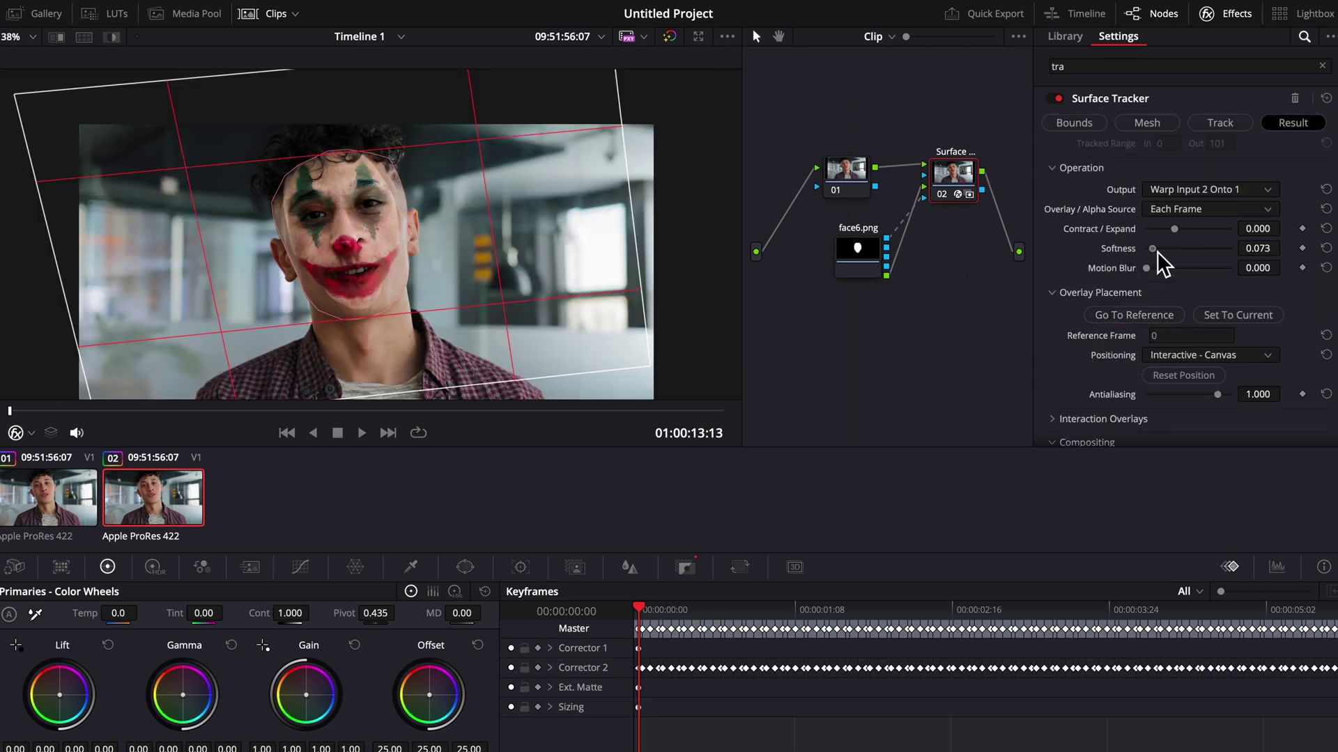
Contract the mask edges with Softness 1.0, then set Sat to 100 and Cont to 2.000
{"action": "left_click_drag", "start_coordinate": [1173, 229], "coordinate": [1163, 228]}
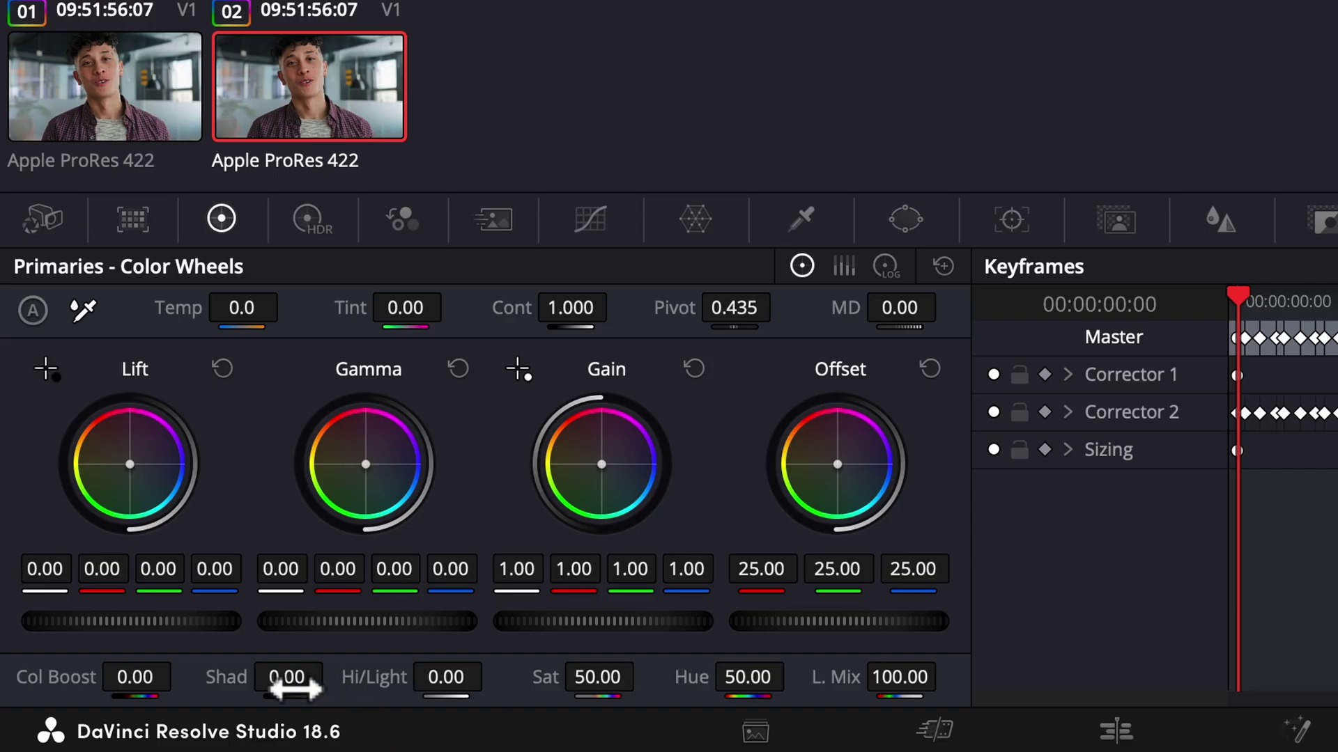
{"action": "left_click_drag", "start_coordinate": [135, 678], "coordinate": [193, 677]}
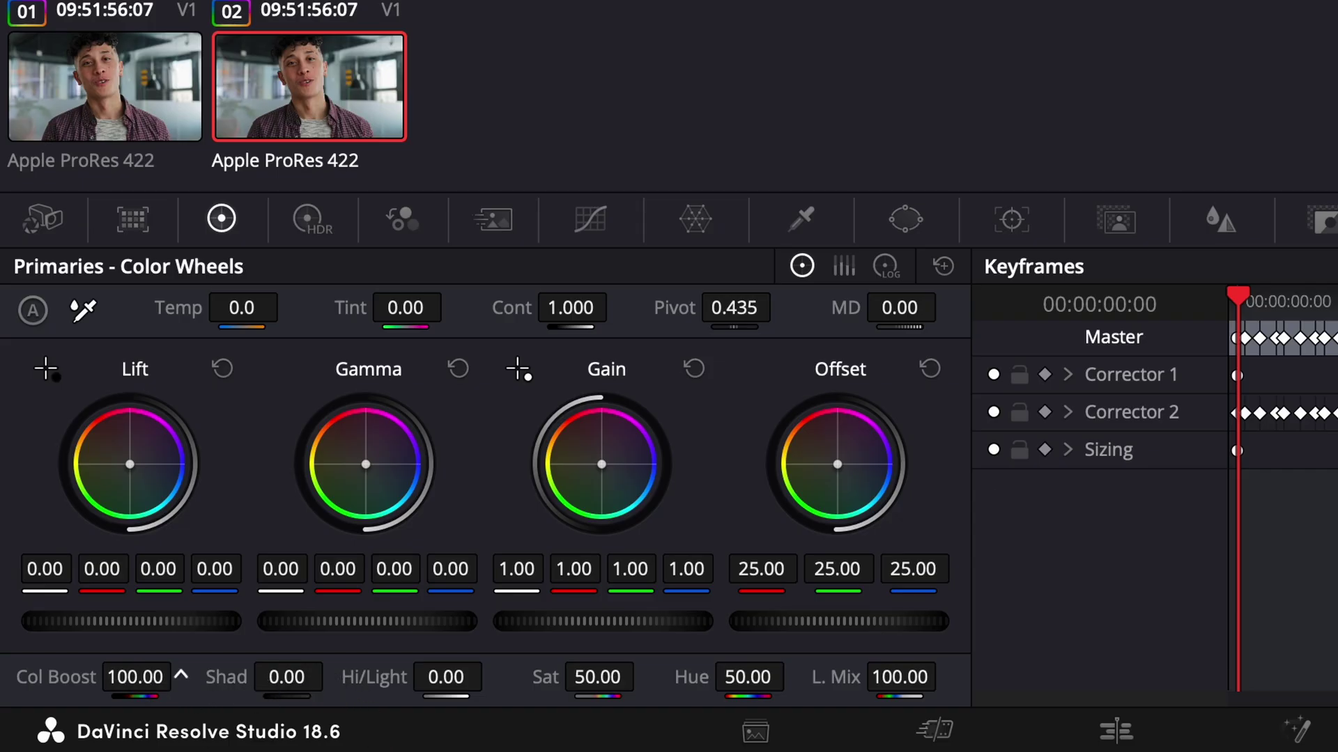
{"action": "left_click_drag", "start_coordinate": [596, 677], "coordinate": [653, 677]}
{"action": "left_click_drag", "start_coordinate": [570, 308], "coordinate": [627, 307]}
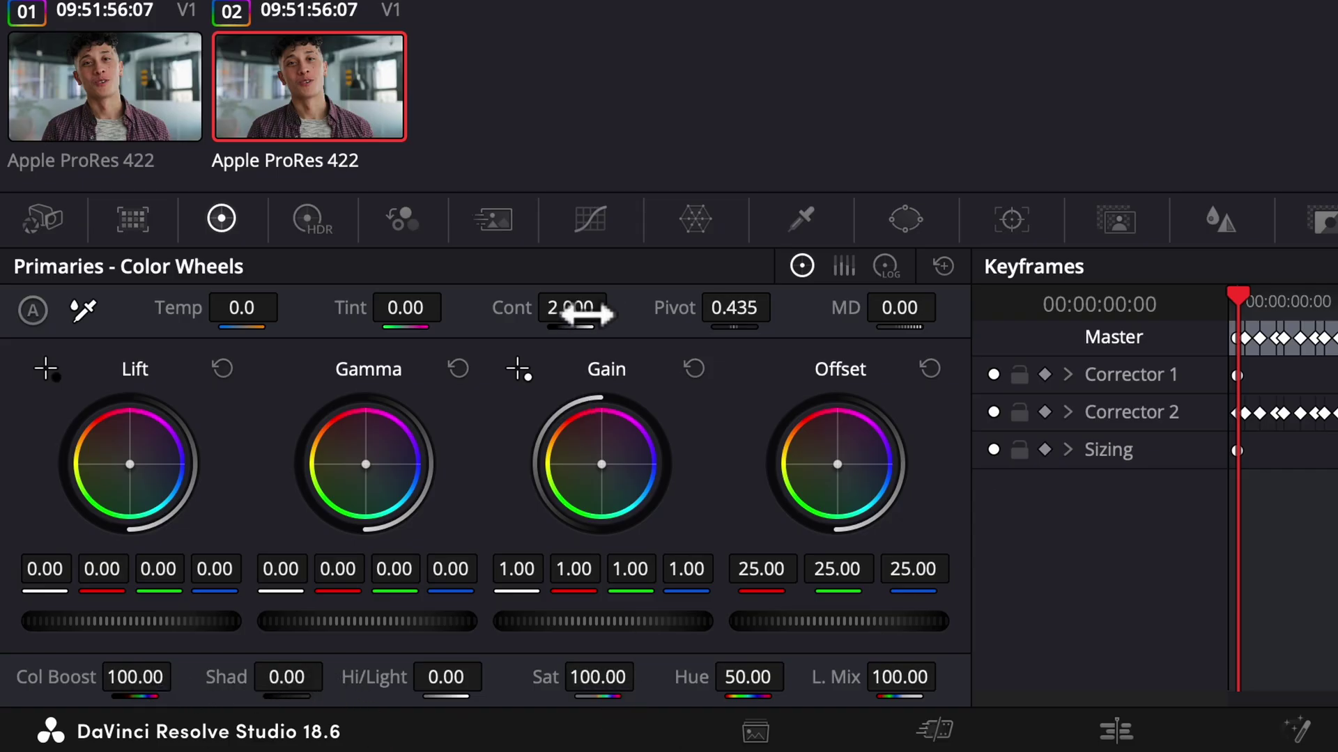